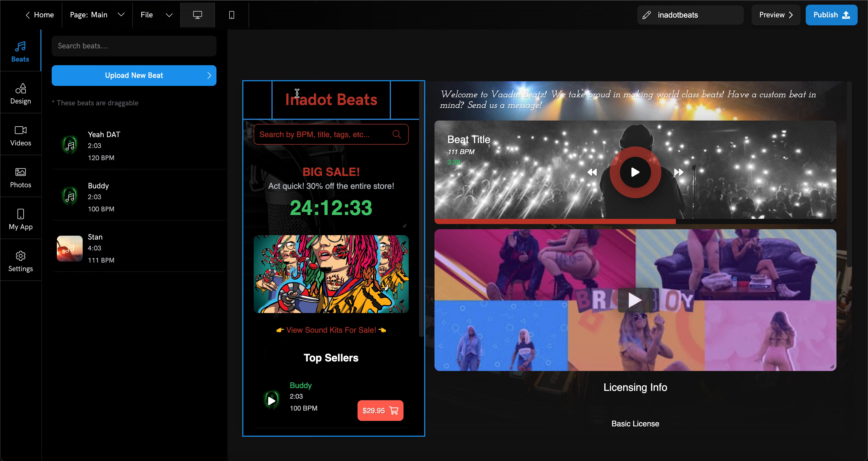
Check the font options available for the "Inadot Beats" heading.
left_click(305, 98)
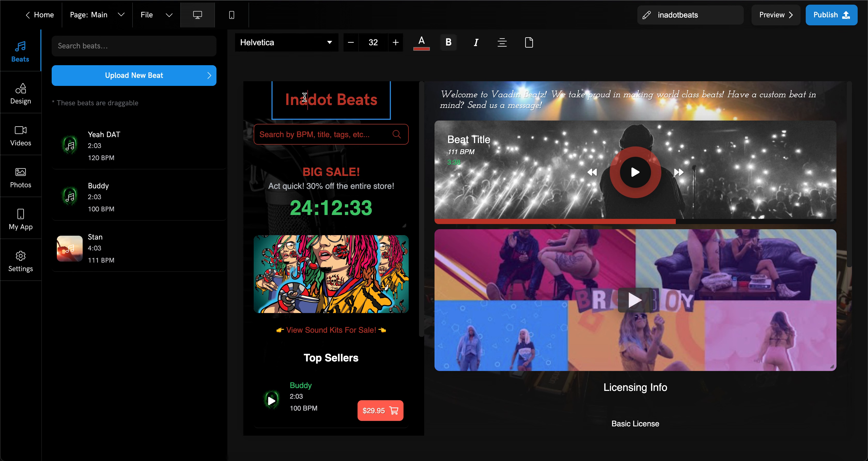
left_click(311, 43)
left_click(329, 58)
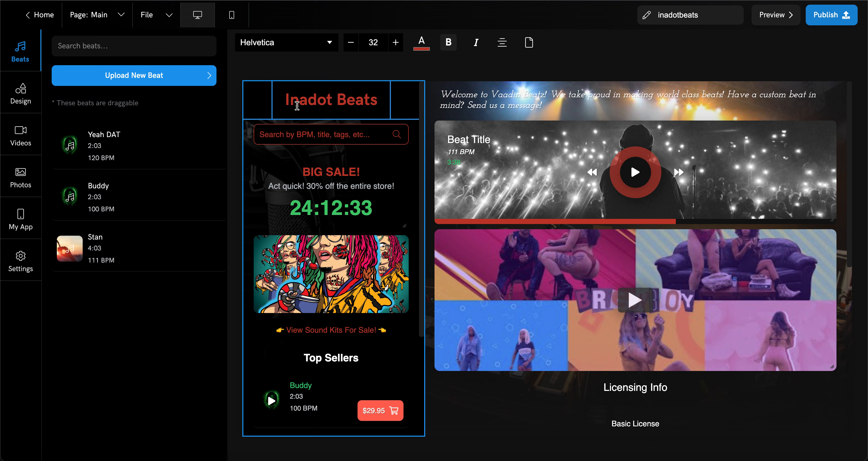
left_click(233, 140)
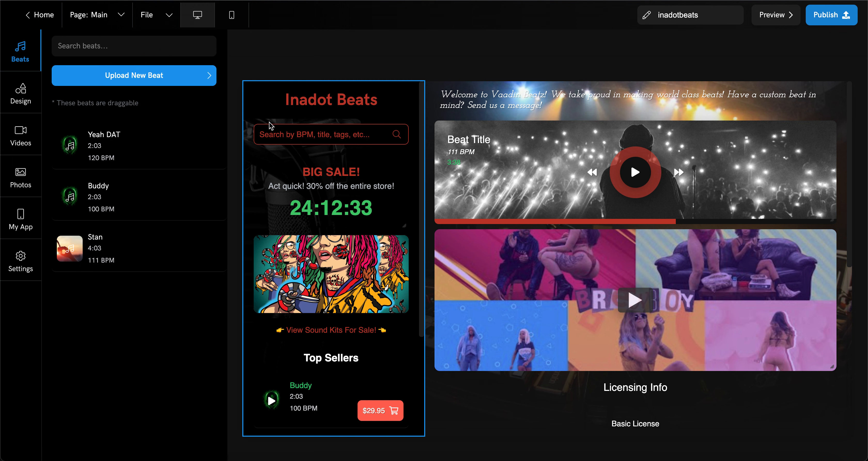
Try yellow as the text color of the "Inadot Beats" heading and return it to dark red.
left_click(310, 100)
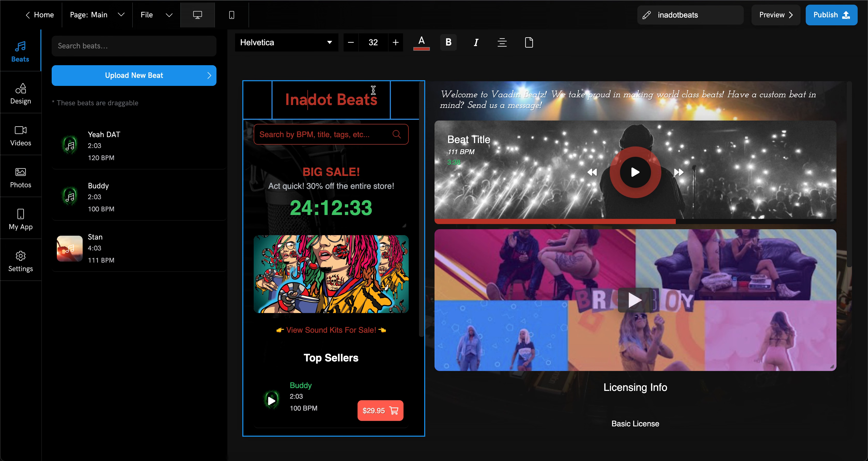
left_click(421, 51)
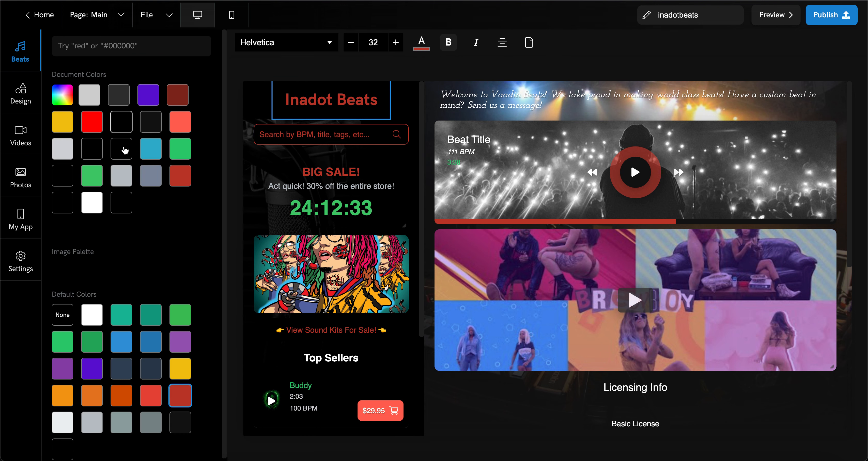
left_click(64, 124)
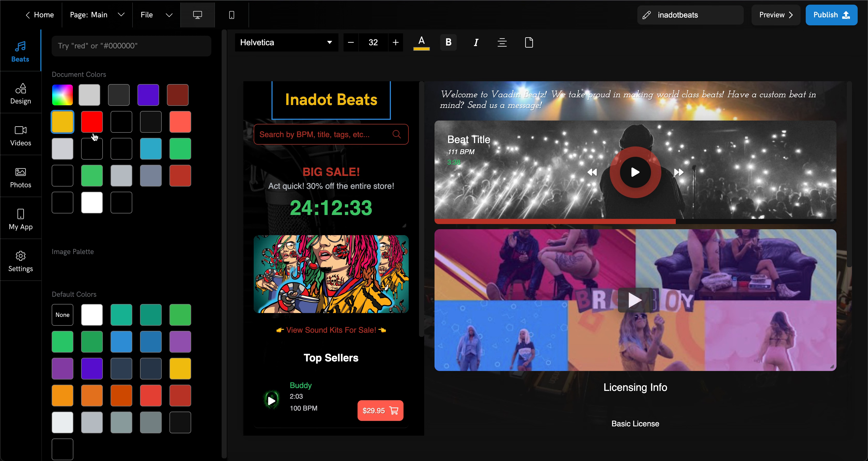
left_click(93, 130)
left_click(64, 124)
left_click(184, 176)
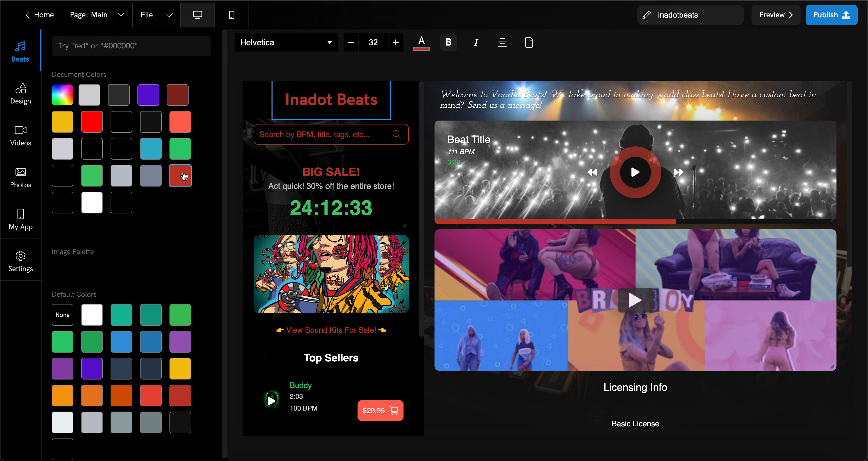
left_click(262, 67)
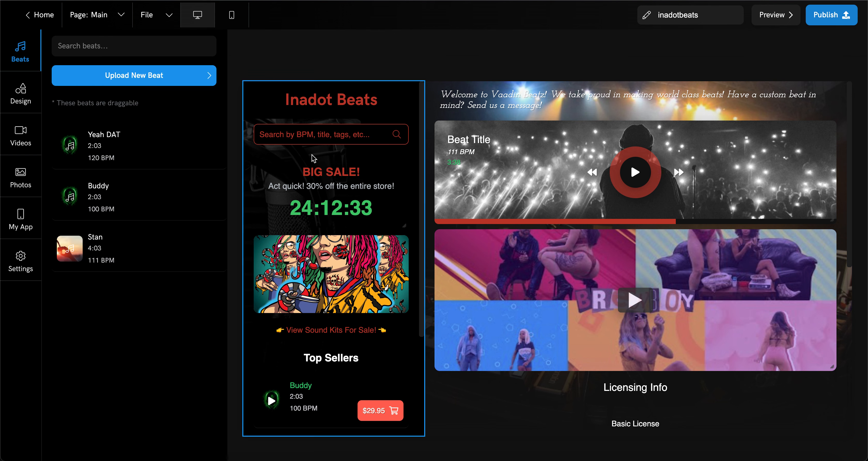
Inspect the text formatting of the "BIG SALE!" title and the "Act quick! 30% off the entire store!" line.
left_click(321, 174)
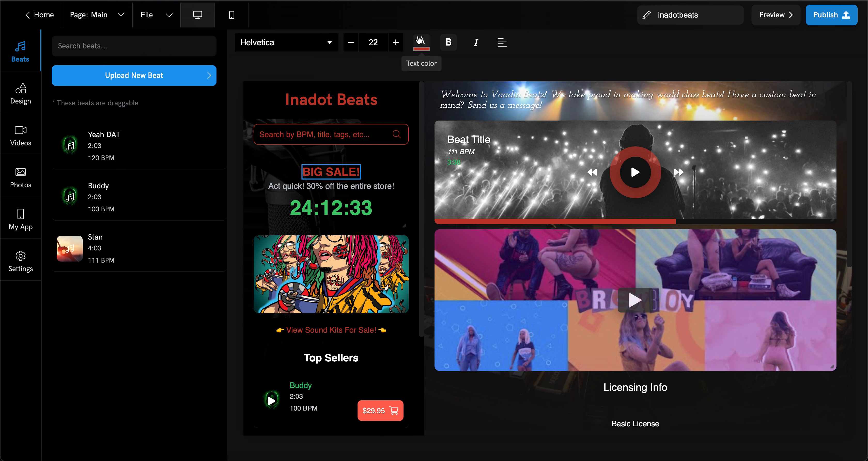
left_click(340, 185)
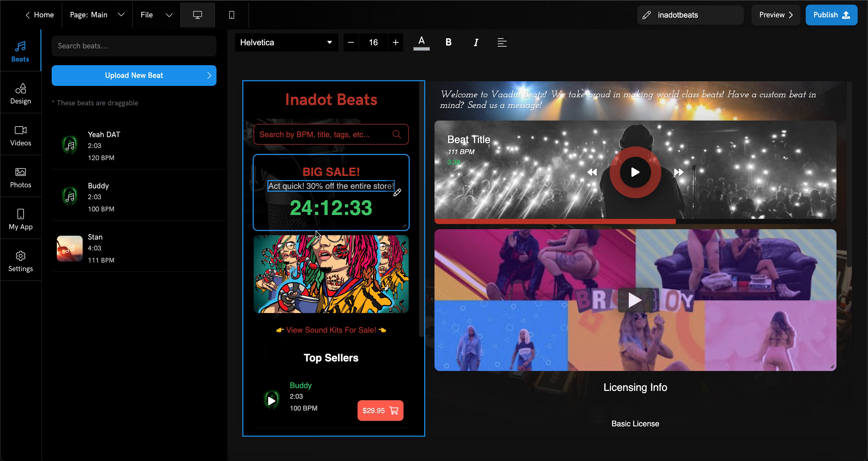
scroll(317, 235, "down", 3)
scroll(317, 235, "up", 3)
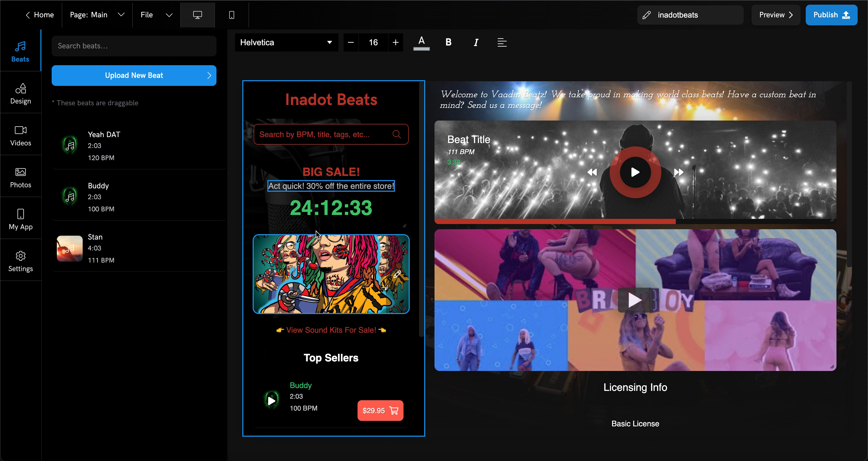
Try the Aspect Fit display mode on the cartoon artwork and return it to Cover.
left_click(309, 262)
left_click(305, 51)
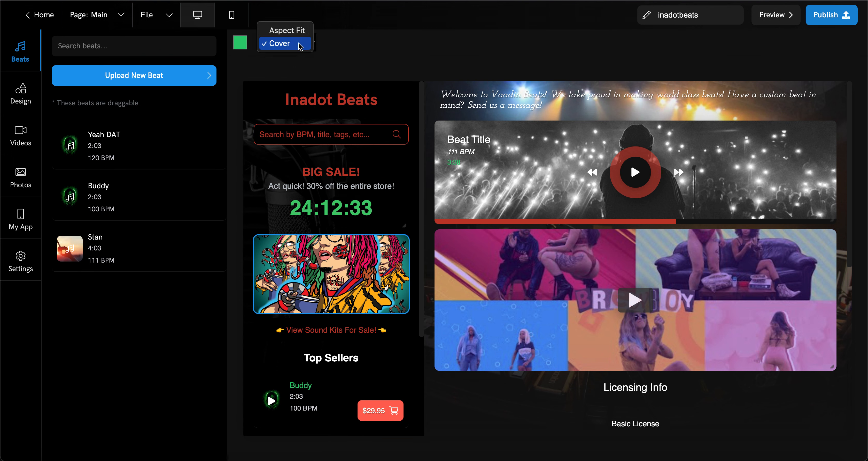
left_click(303, 30)
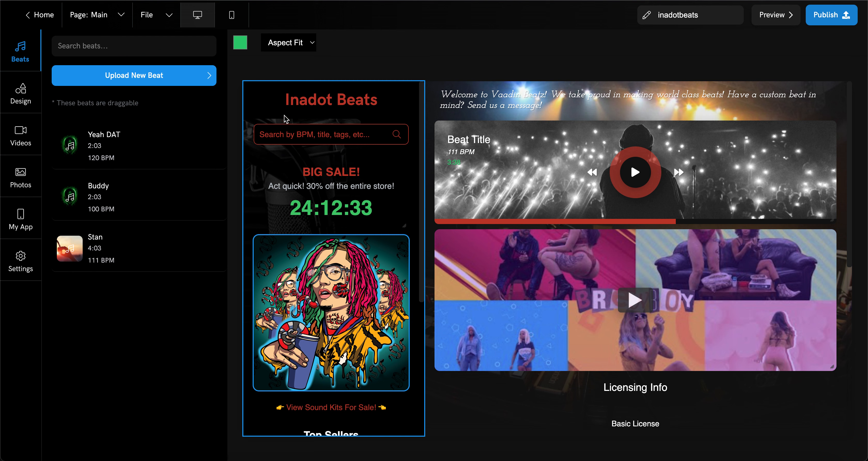
left_click(298, 48)
left_click(282, 56)
Shorten the cartoon artwork block by raising its lower edge until Top Sellers is back in view below it.
left_click_drag(404, 384, 404, 323)
scroll(374, 335, "down", 2)
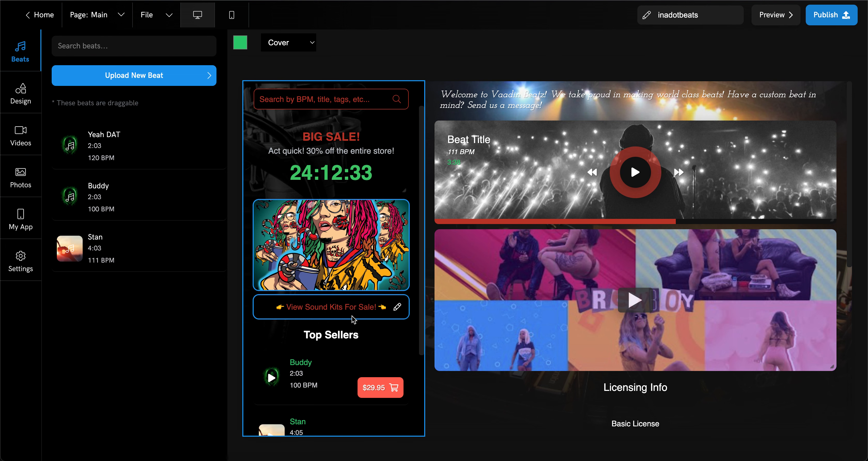
scroll(351, 184, "up", 2)
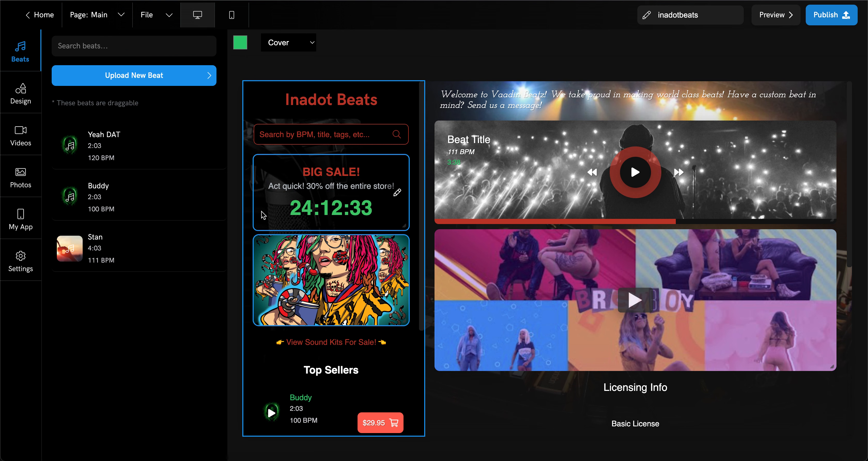
Look through the draggable design elements, from beat players and social buttons to the contact form and licensing info.
left_click_drag(282, 174, 101, 176)
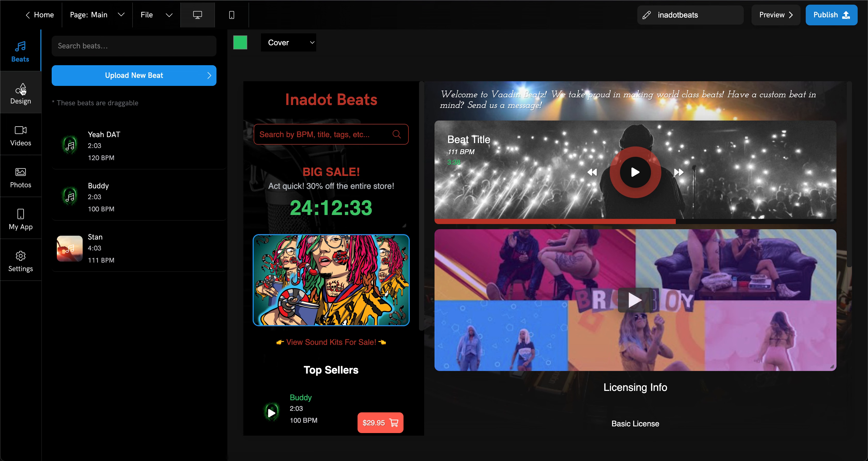
left_click(22, 101)
scroll(140, 205, "down", 15)
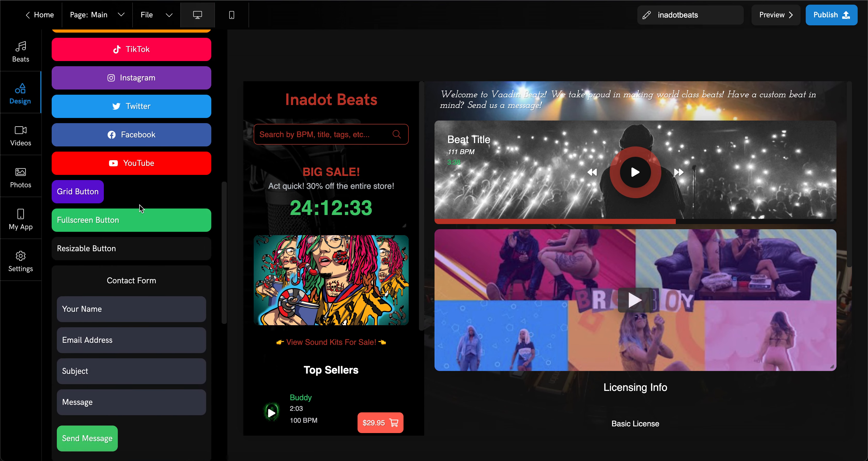
scroll(140, 205, "up", 1)
scroll(140, 205, "down", 4)
scroll(140, 205, "up", 3)
scroll(140, 205, "up", 15)
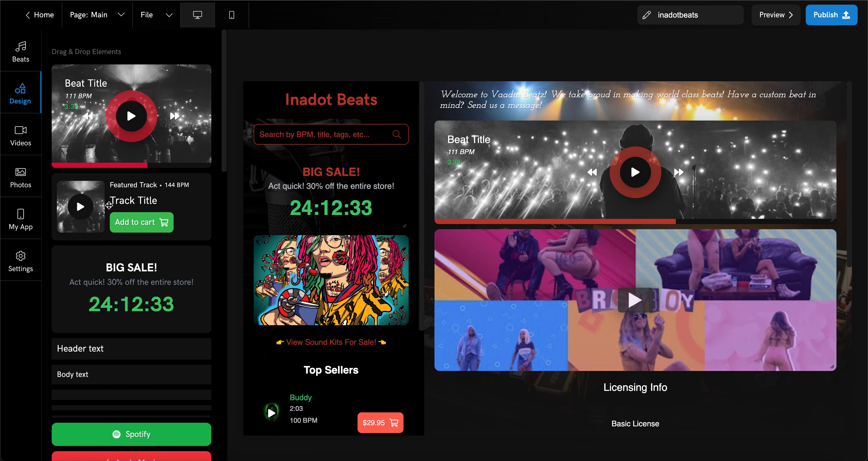
scroll(103, 284, "down", 2)
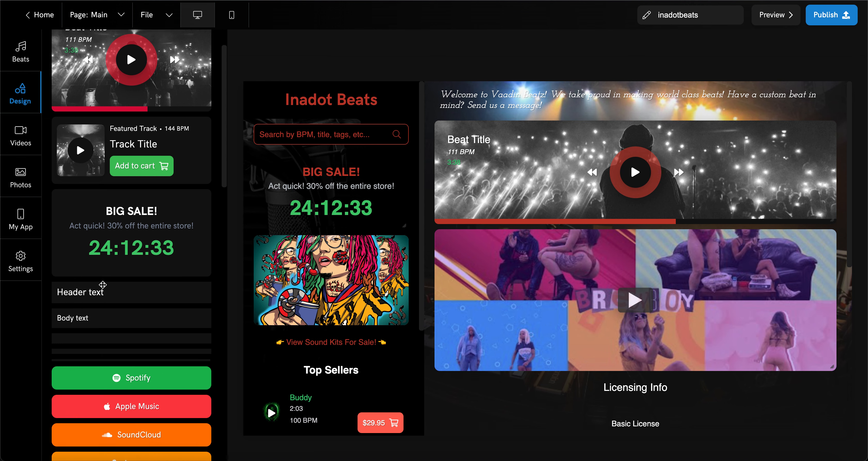
scroll(103, 284, "down", 1)
scroll(93, 274, "down", 8)
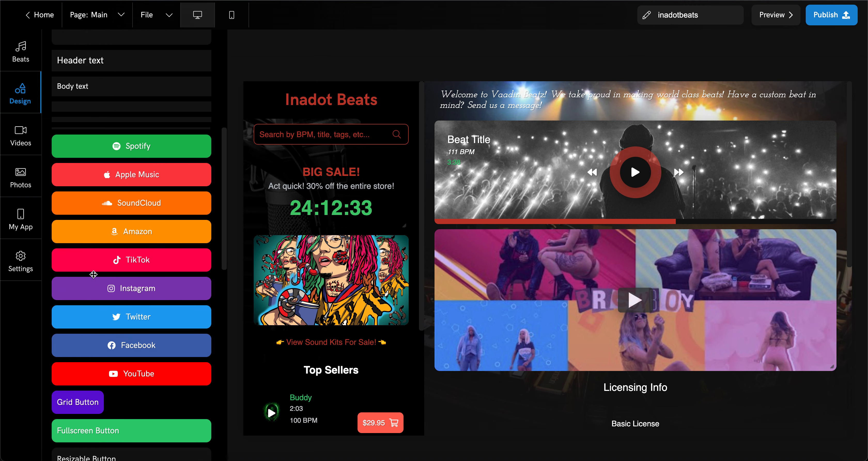
scroll(93, 275, "down", 19)
scroll(114, 258, "down", 1)
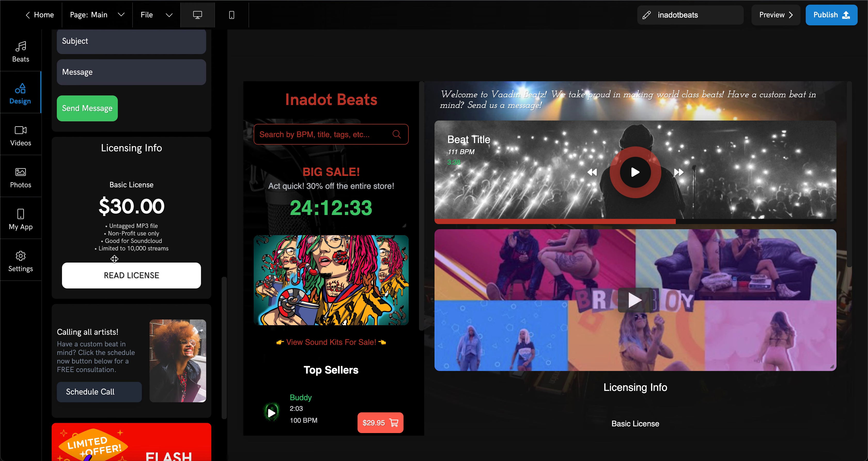
scroll(114, 258, "up", 20)
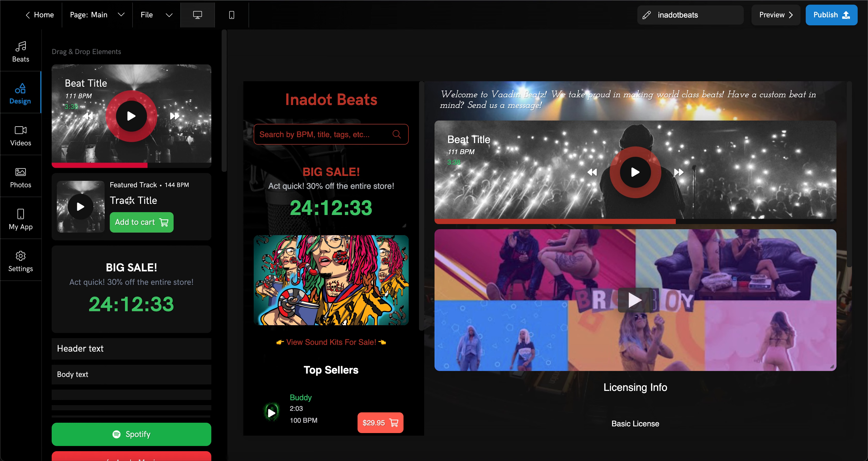
Insert a Featured Track element between the sale countdown and the cartoon artwork, with the beat "Yeah DAT" attached.
left_click_drag(128, 200, 294, 254)
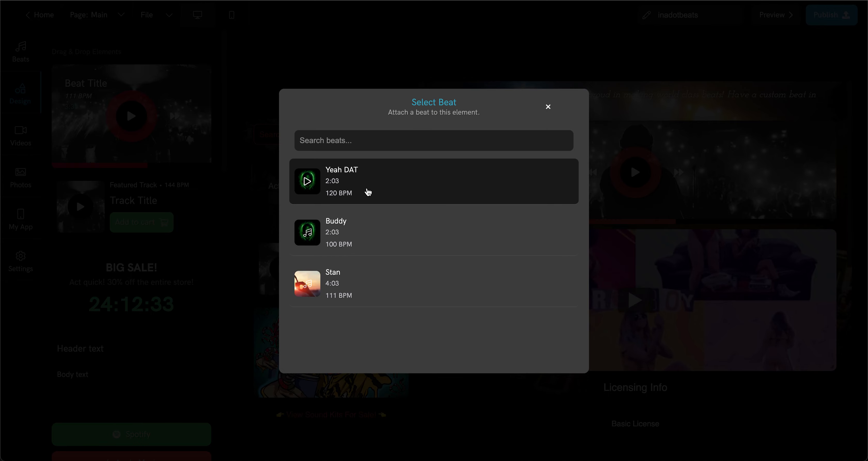
left_click(422, 182)
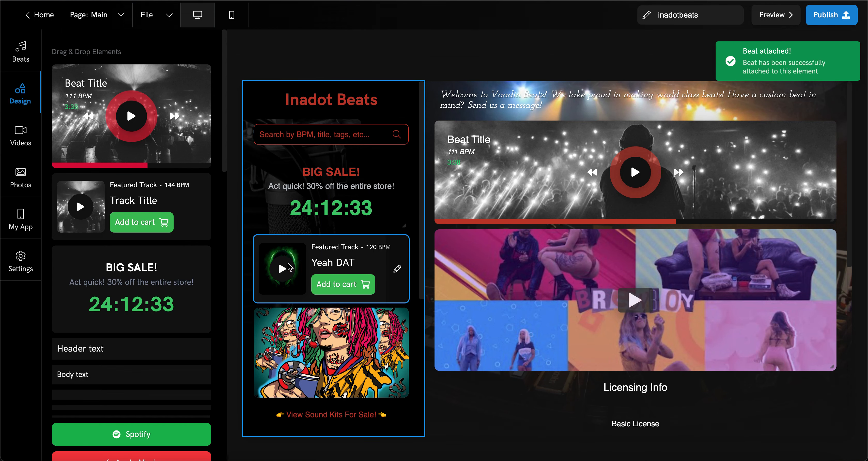
Color the Featured Track's "Add to cart" button dark red, and remove the Featured Track element from the page.
left_click(354, 280)
left_click(240, 44)
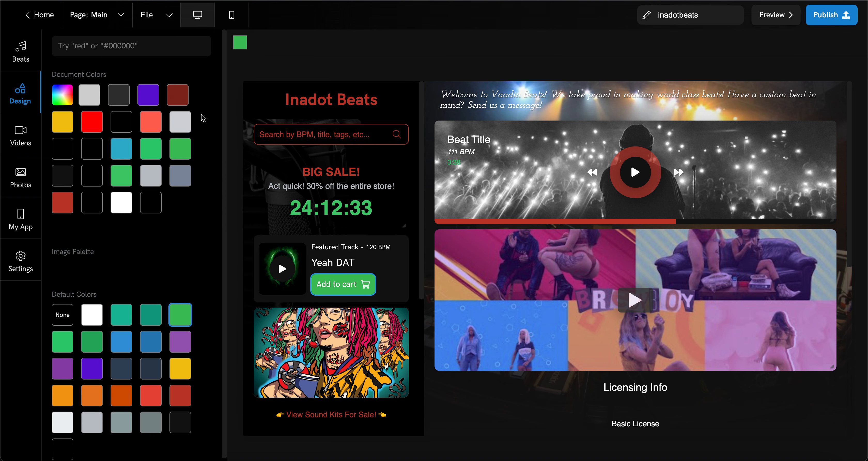
left_click(63, 203)
left_click(246, 249)
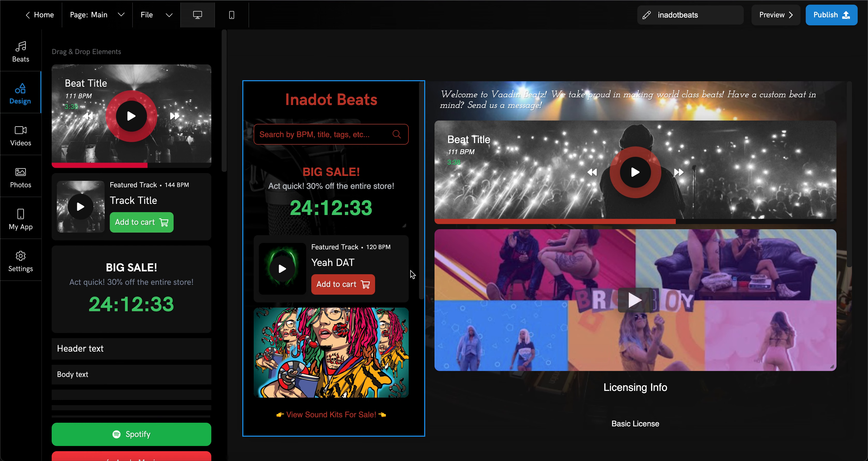
left_click_drag(382, 266, 172, 262)
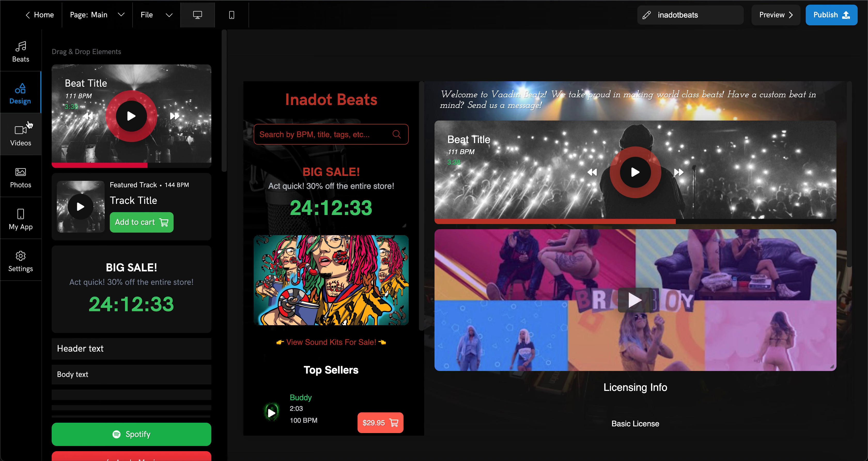
View the video library and the uploaded photos.
left_click(21, 133)
left_click(21, 174)
left_click_drag(109, 196, 136, 226)
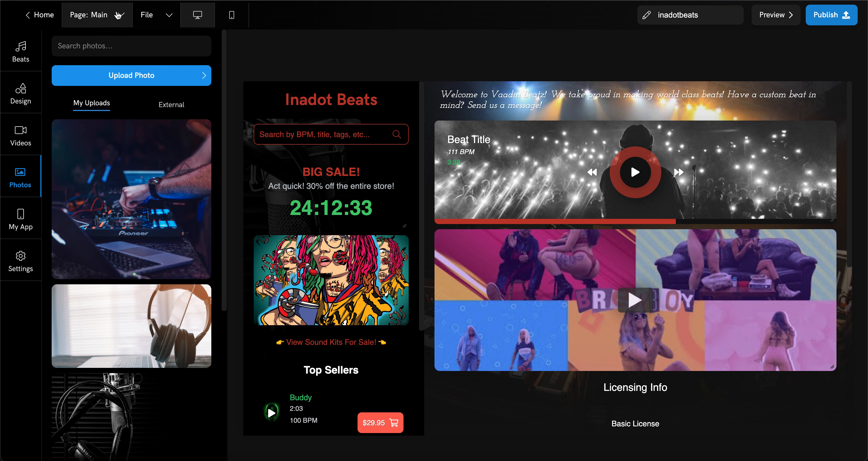
Review the list of editable pages and compare the mobile and desktop layouts, ending in desktop view.
left_click(102, 21)
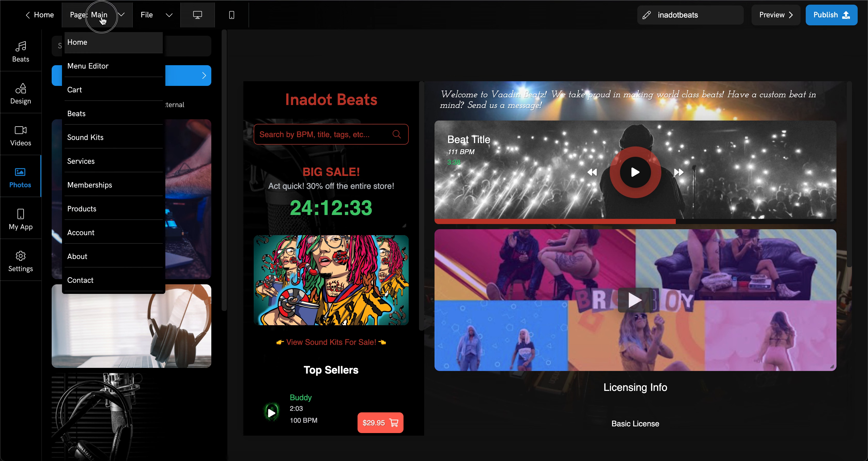
left_click(89, 20)
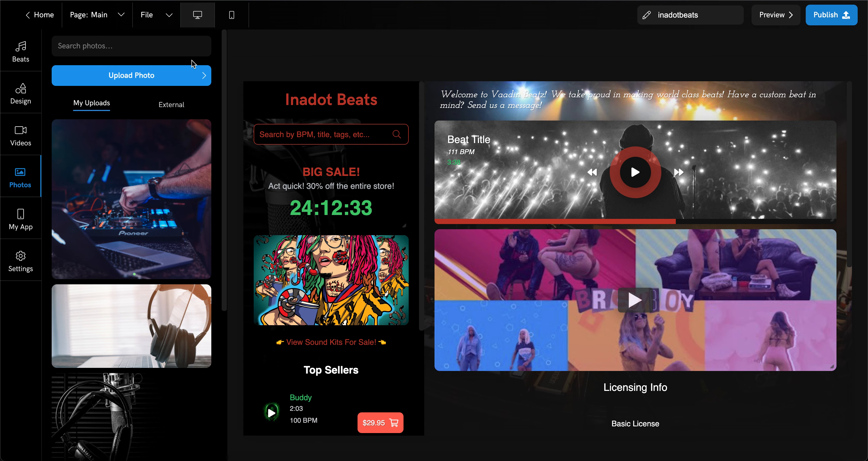
left_click(242, 12)
left_click(199, 15)
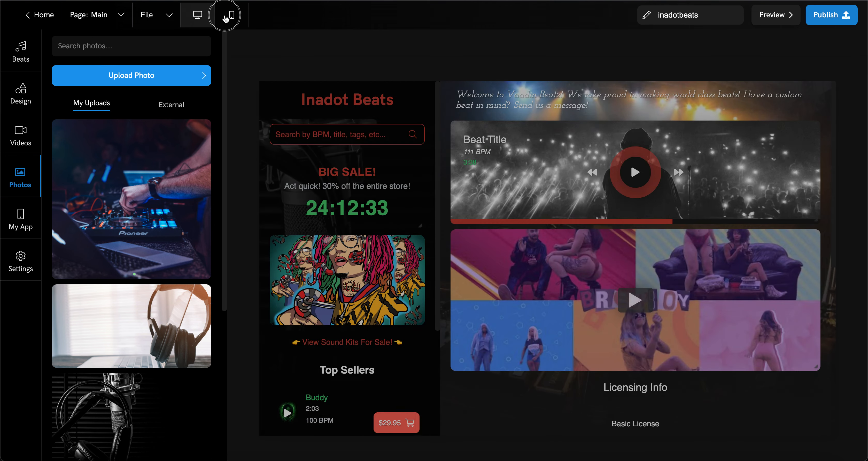
left_click(226, 19)
left_click(198, 16)
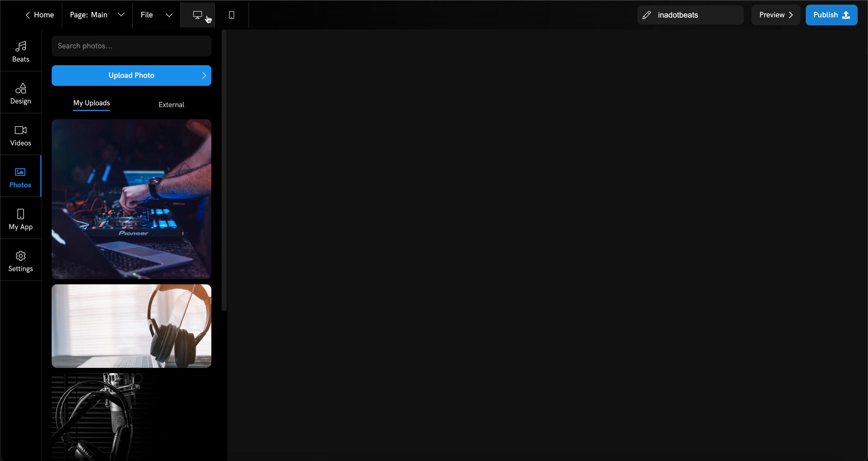
Switch the editor to the Cart page and select the item title "Wavy".
left_click(107, 21)
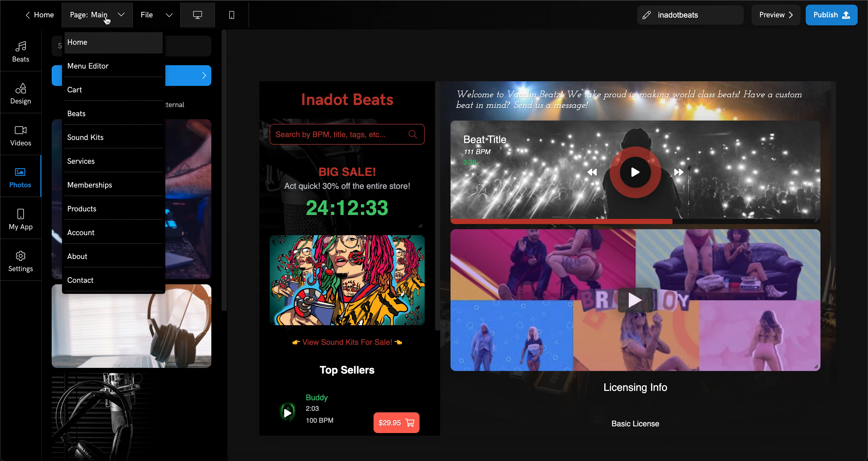
left_click(102, 95)
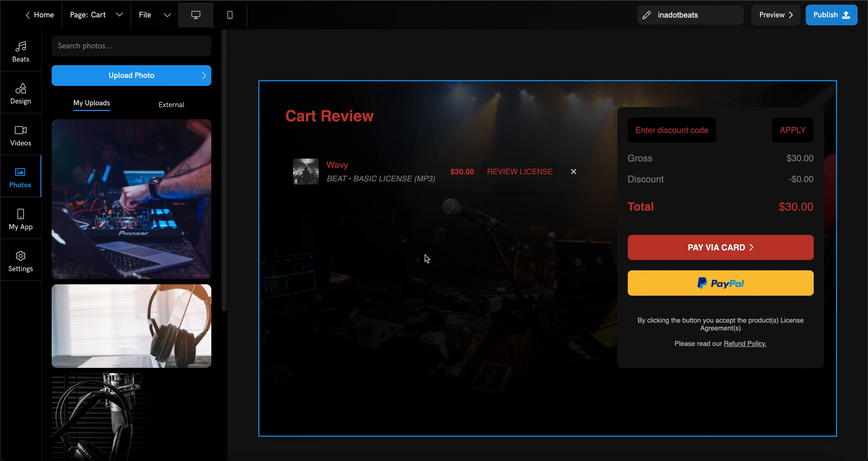
left_click(340, 164)
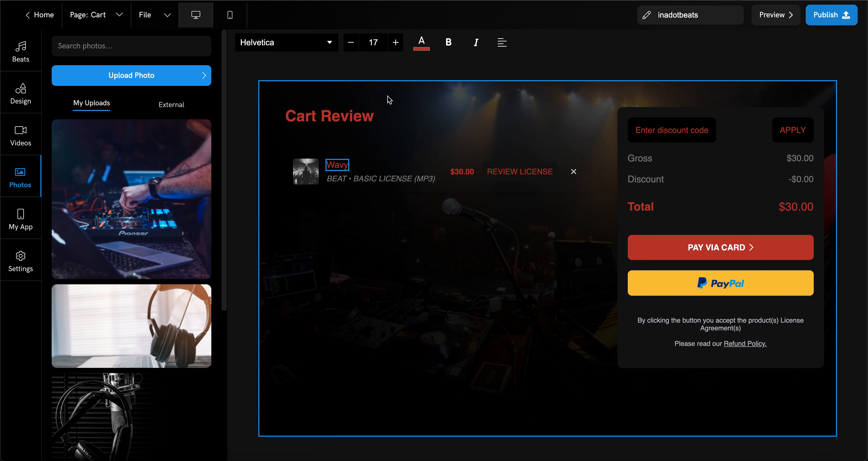
Switch the editor to the Beats page and inspect its BPM, Moods, Genres and Sort By filters.
left_click(357, 231)
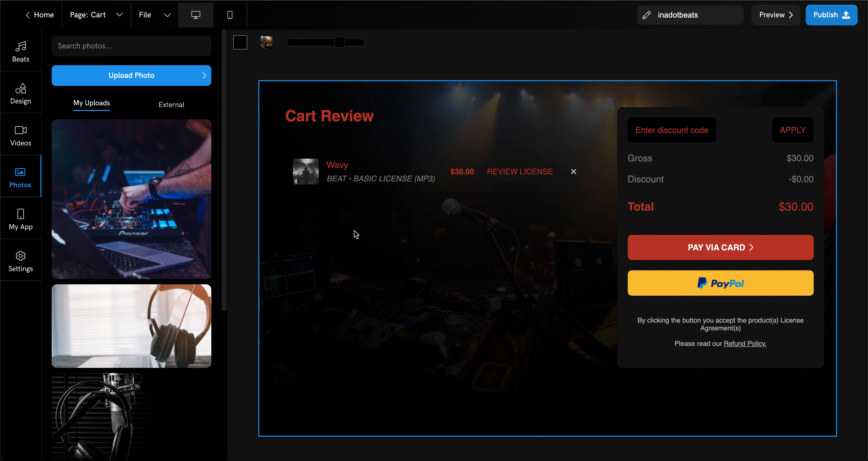
left_click(113, 17)
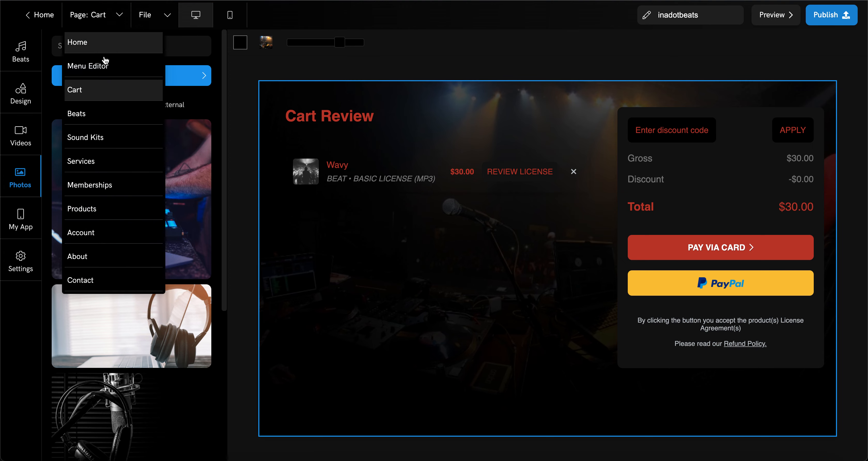
left_click(97, 113)
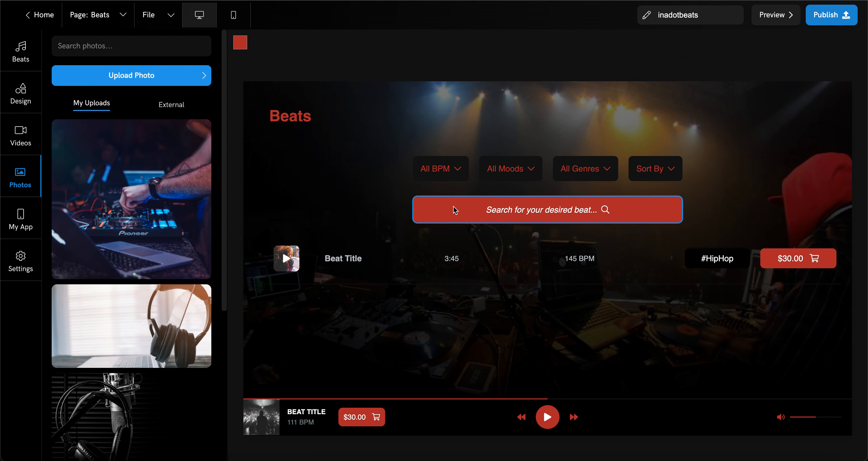
left_click(442, 167)
left_click(514, 168)
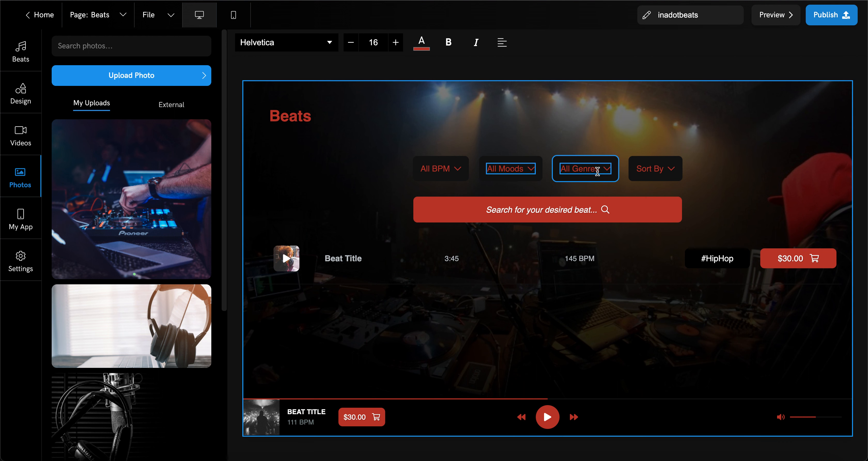
left_click(651, 162)
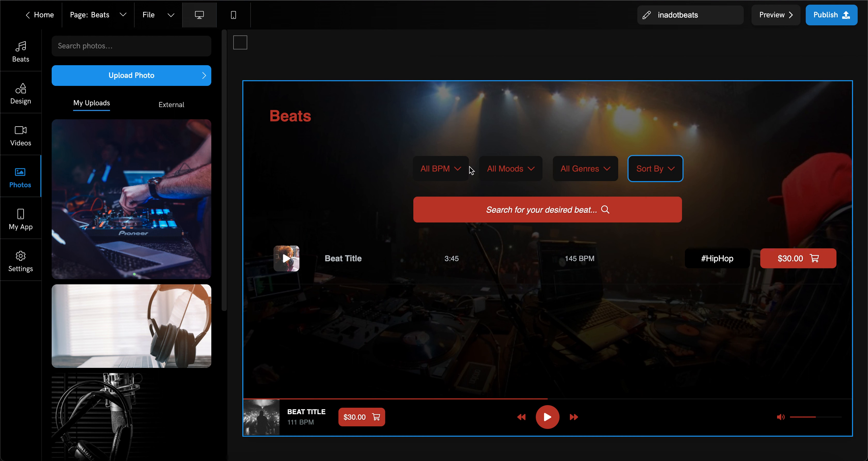
left_click(453, 175)
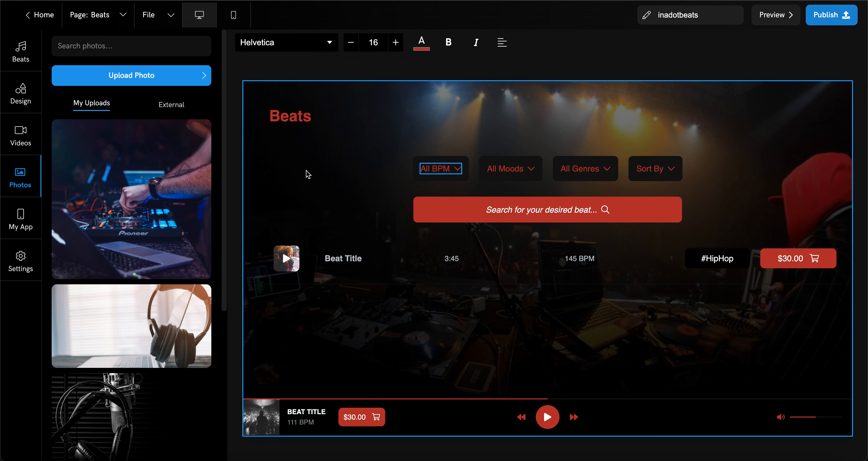
View the Memberships and Products pages in the editor, ending on the About page.
left_click(112, 21)
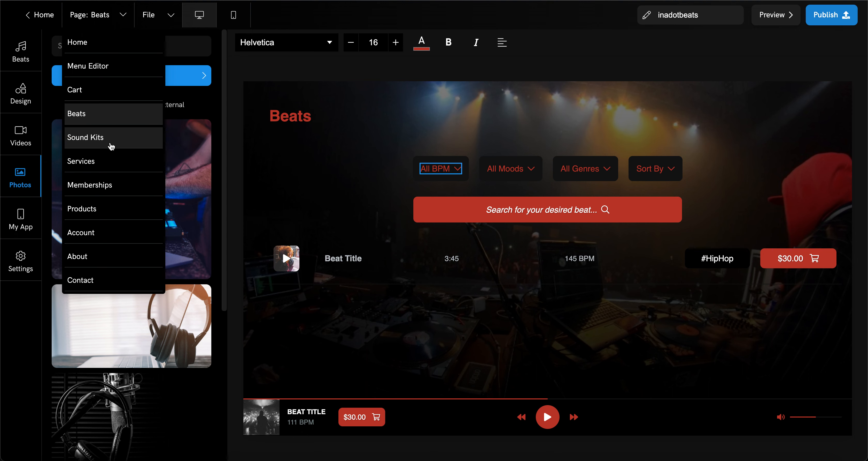
left_click(109, 184)
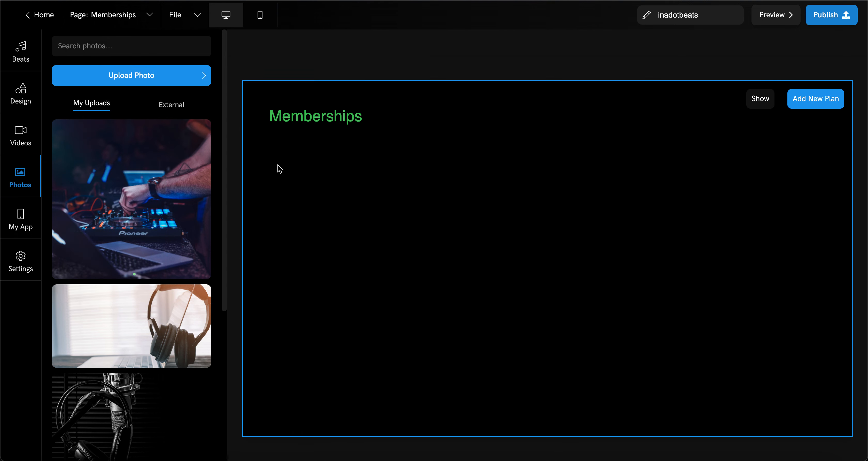
left_click(80, 18)
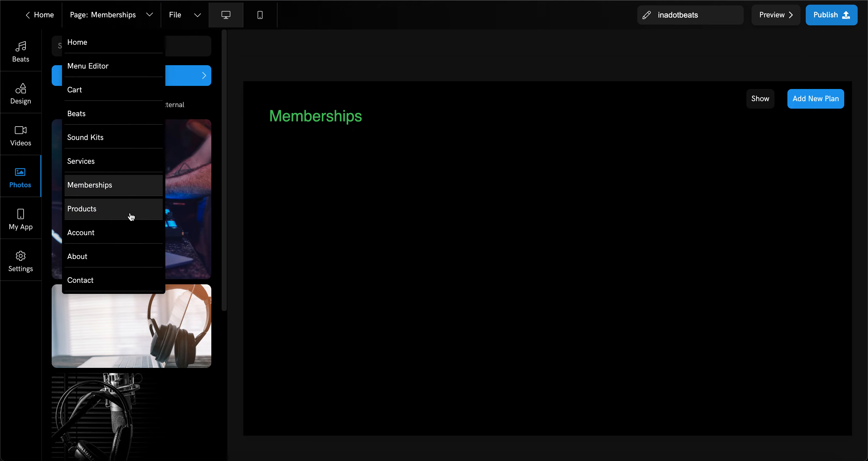
left_click(132, 219)
left_click(122, 17)
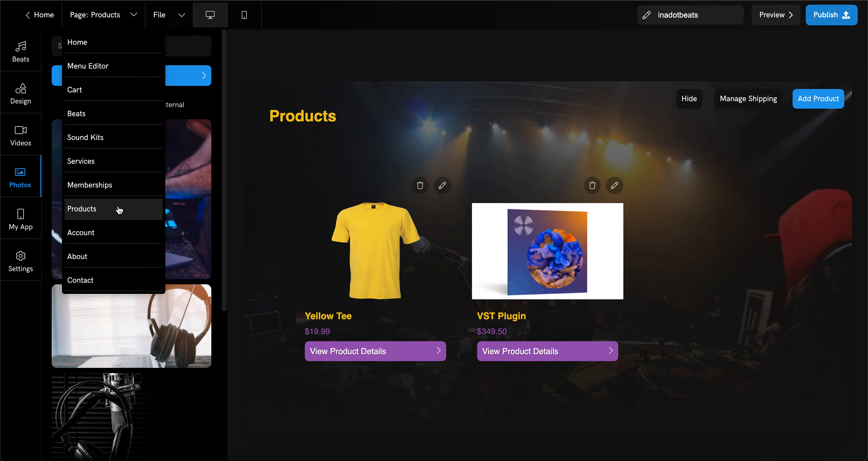
left_click(113, 264)
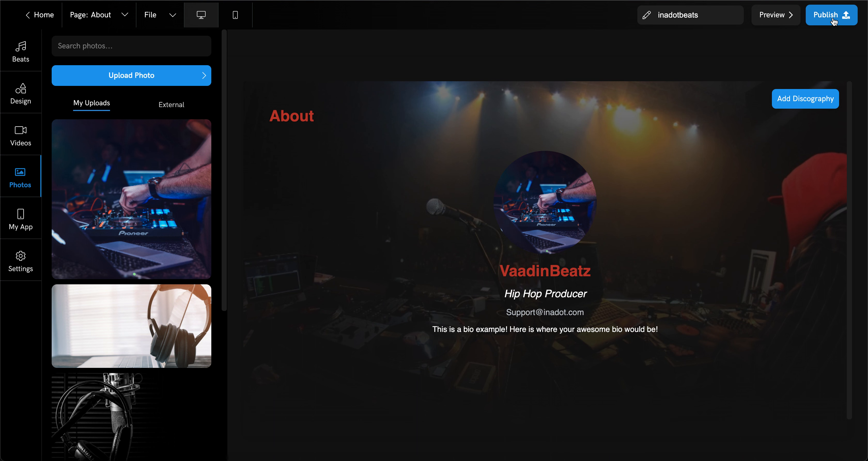
Select the producer name on the About page, preview the site, and return to the editor.
left_click(527, 277)
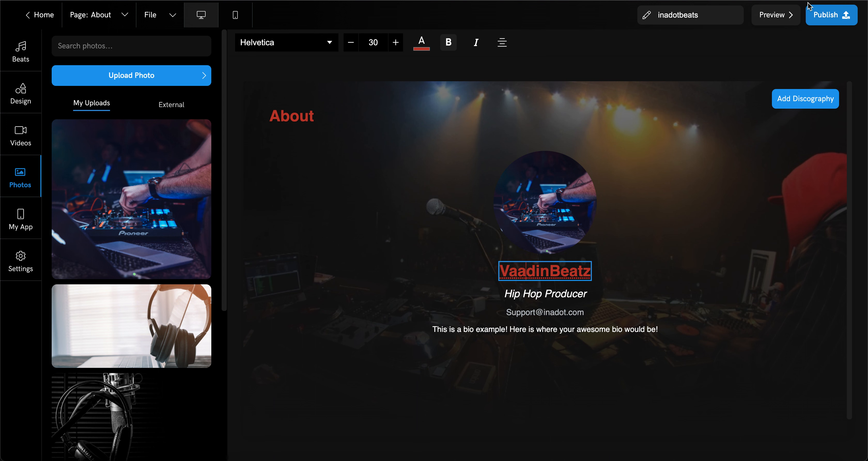
left_click(775, 19)
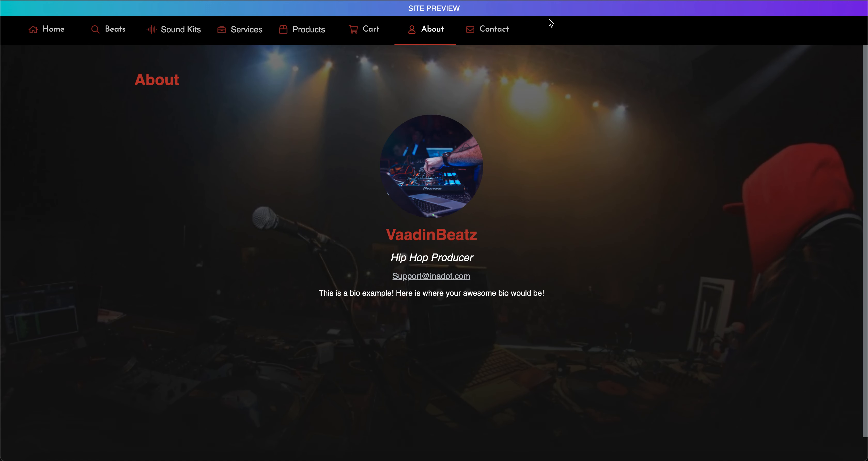
key("super+w")
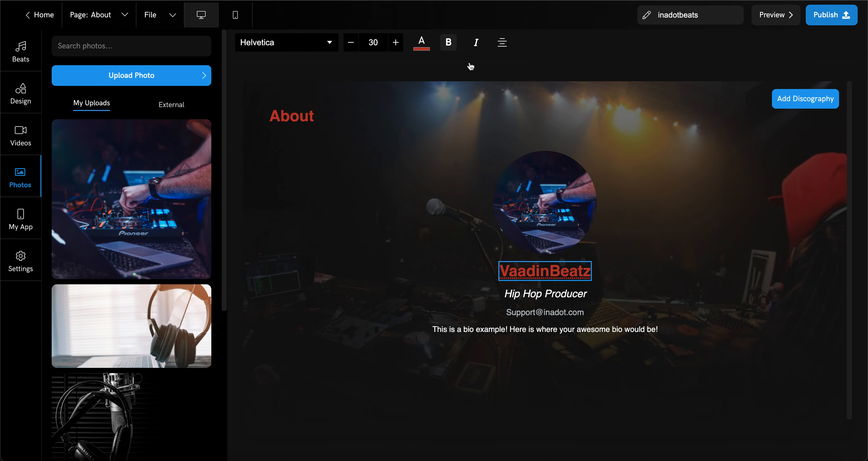
Show the beats library and switch the editor back to the Home page.
left_click(37, 55)
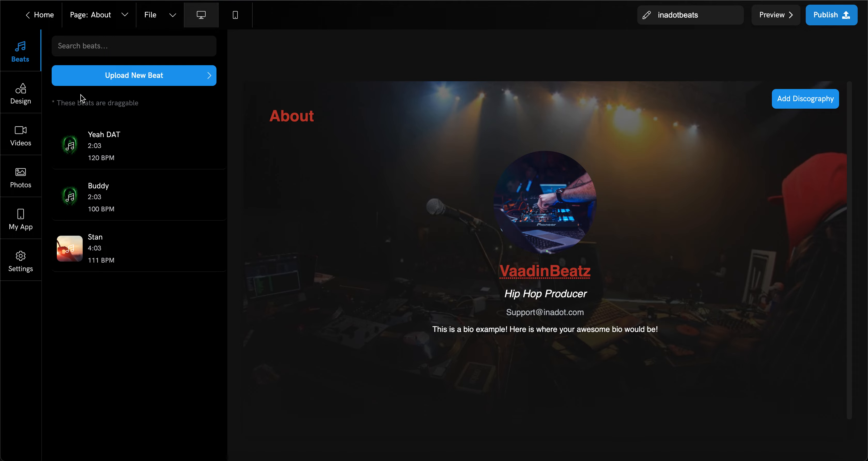
left_click(116, 24)
left_click(148, 18)
left_click(119, 21)
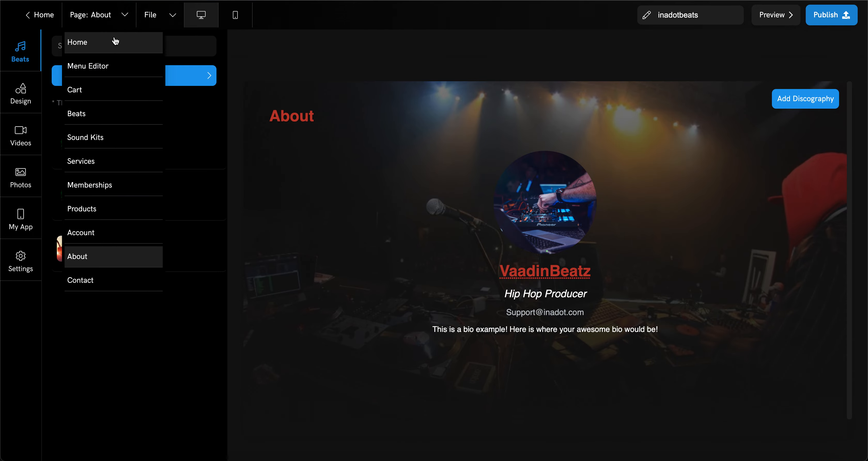
left_click(117, 40)
Open the form for uploading a new beat, examine its beat info fields, and close it without saving.
left_click(141, 80)
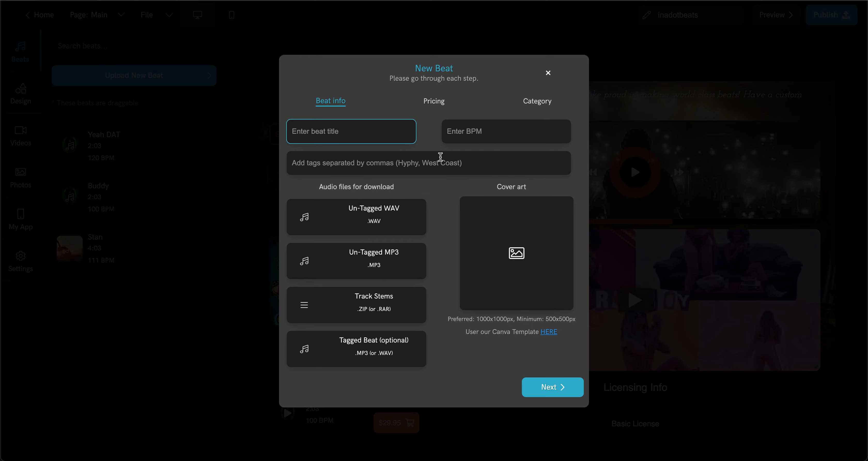
left_click(416, 168)
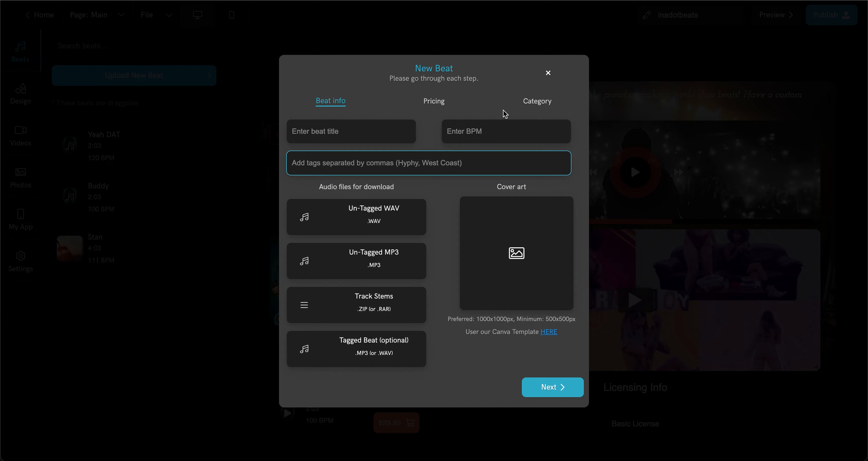
left_click(549, 73)
Open the "Yeah DAT" beat for updating and review its beat info and license pricing.
left_click(212, 148)
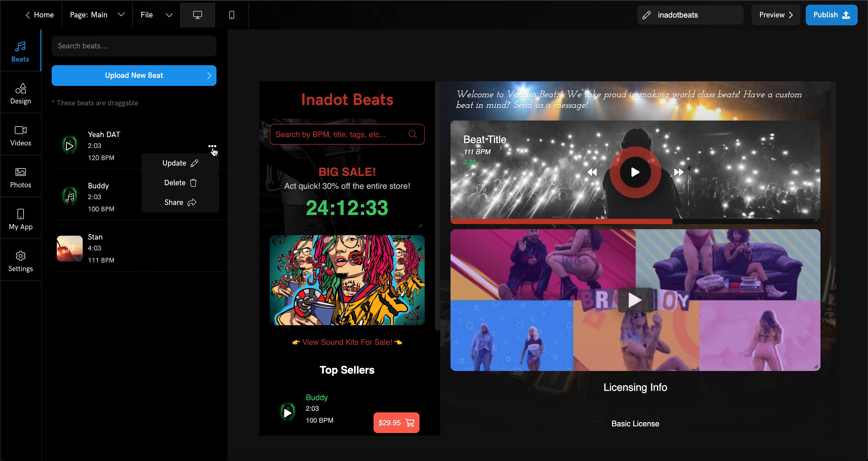
left_click(196, 166)
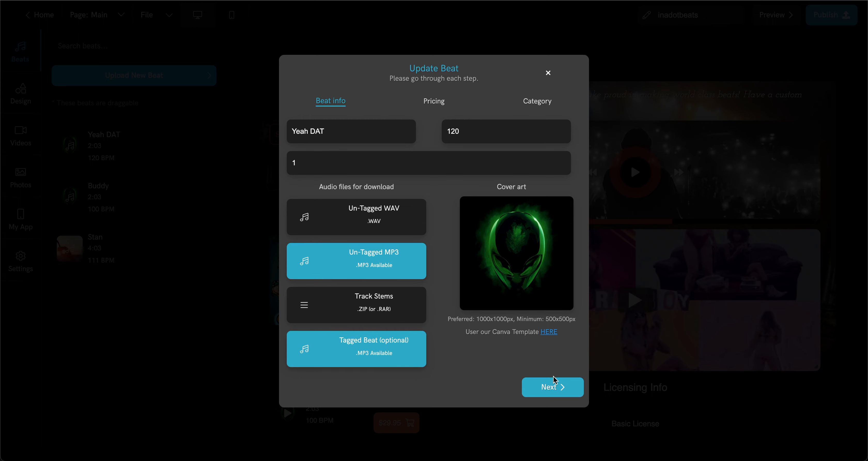
left_click(552, 386)
left_click(346, 181)
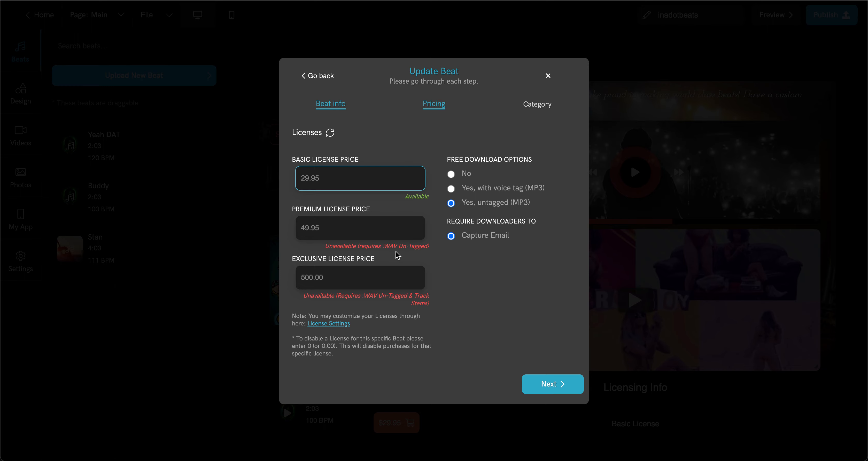
Compare the "Yeah DAT" beat's audio files with its license pricing requirements, and exit the update form.
left_click(331, 103)
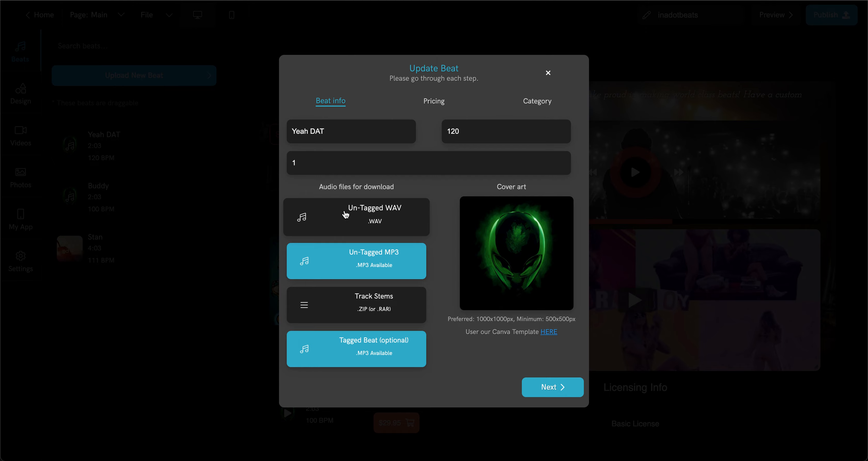
left_click(545, 388)
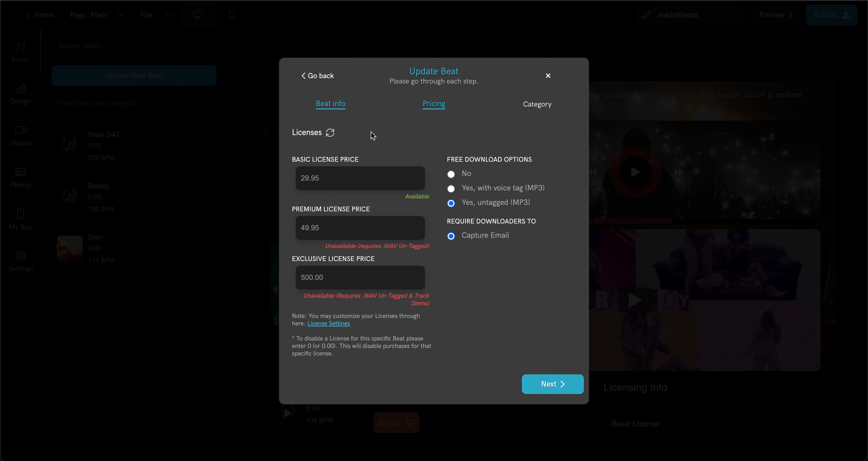
left_click(327, 81)
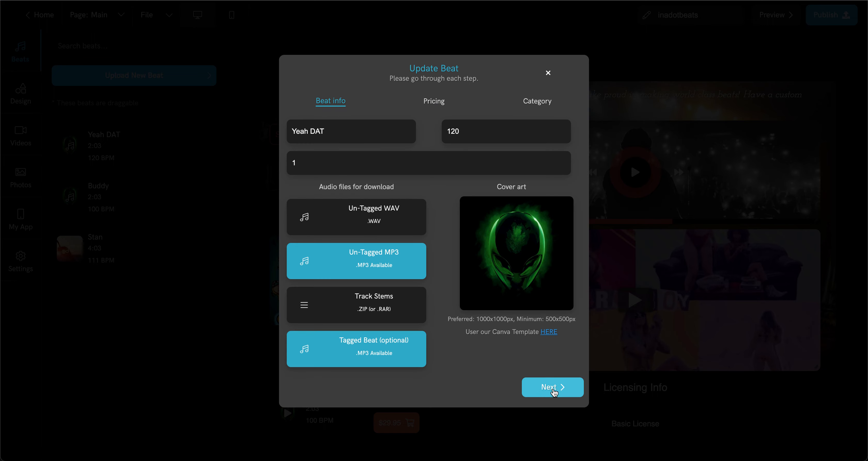
left_click(553, 389)
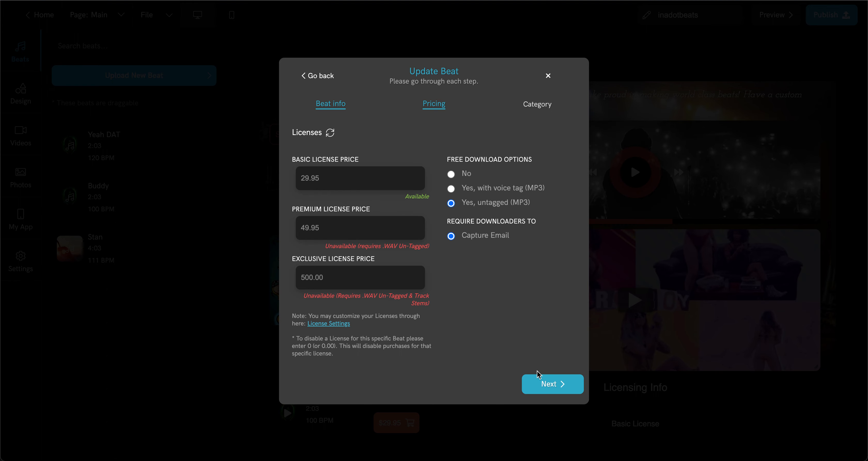
left_click(547, 385)
left_click(546, 385)
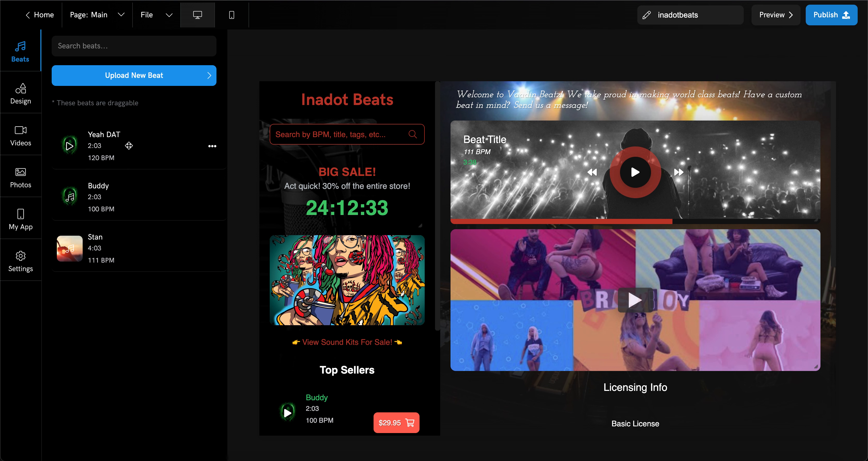
Try to move the "Yeah DAT" beat out of the beats library, and look over the Home page's Top Sellers list.
left_click_drag(126, 142, 173, 249)
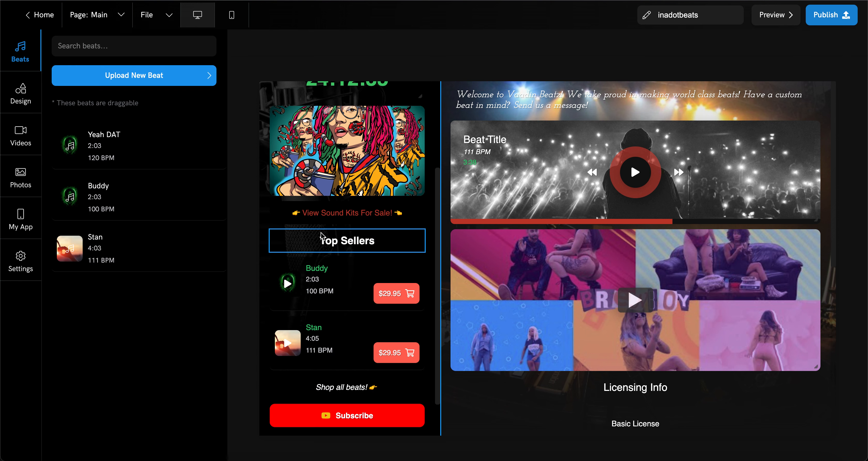
scroll(321, 236, "up", 4)
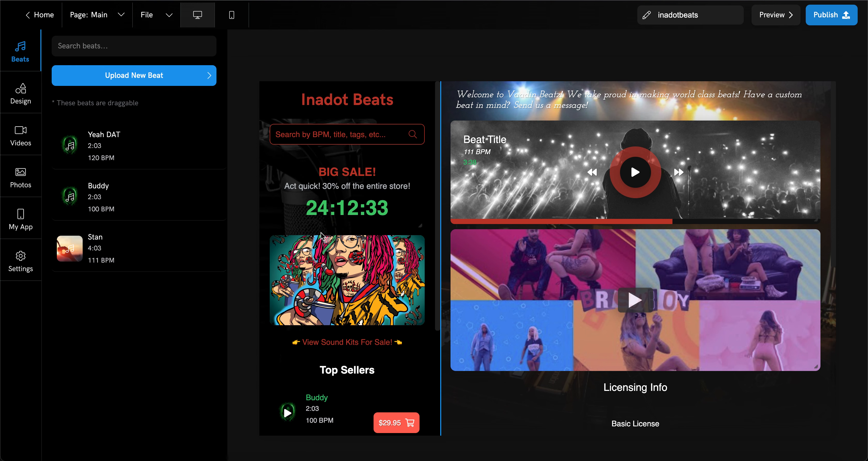